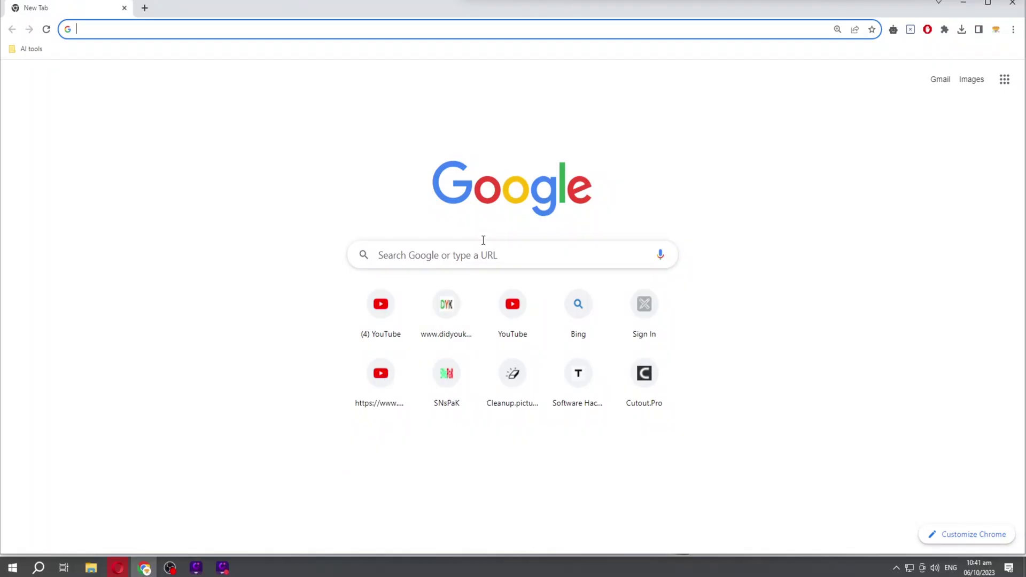
Run a Google search for "images to text" in Chrome
{"action": "left_click", "coordinate": [473, 247]}
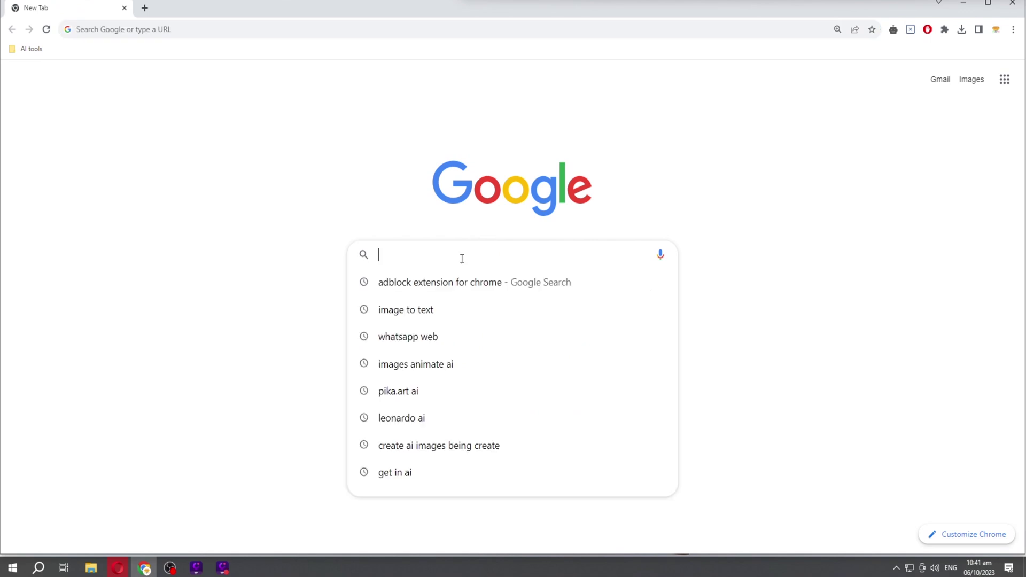
{"action": "type", "text": "image"}
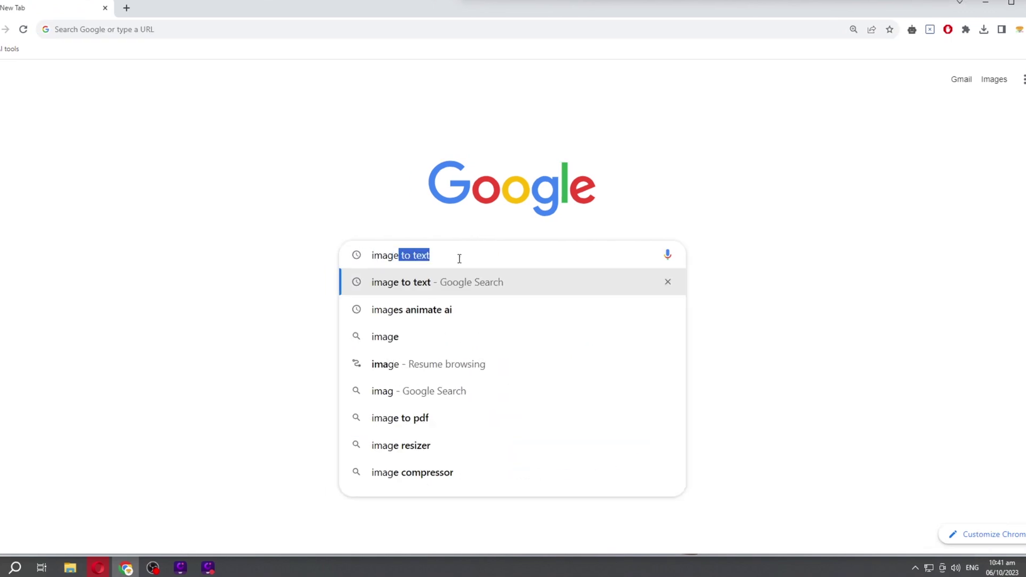
{"action": "type", "text": "s to tex"}
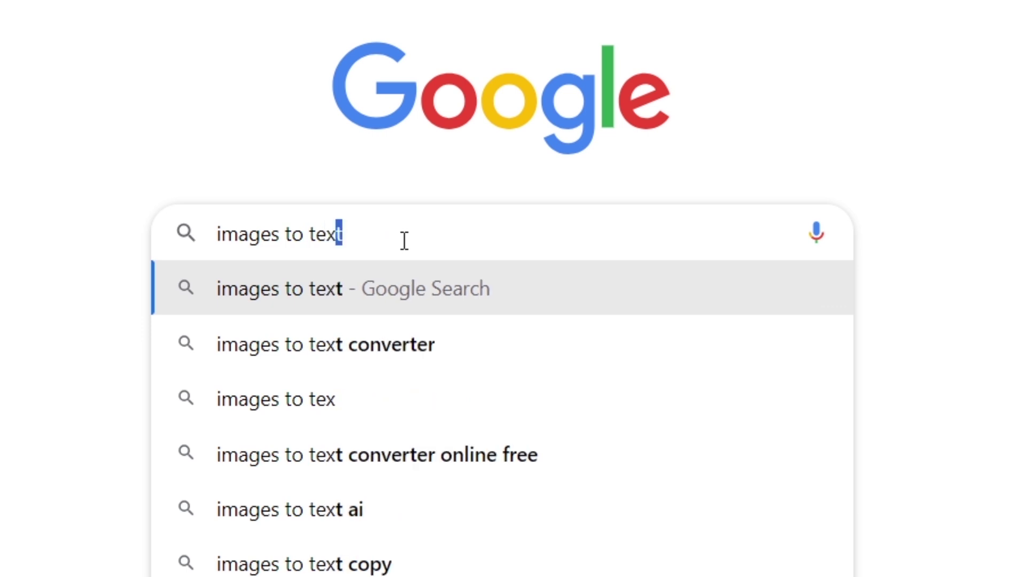
{"action": "key", "text": "Return"}
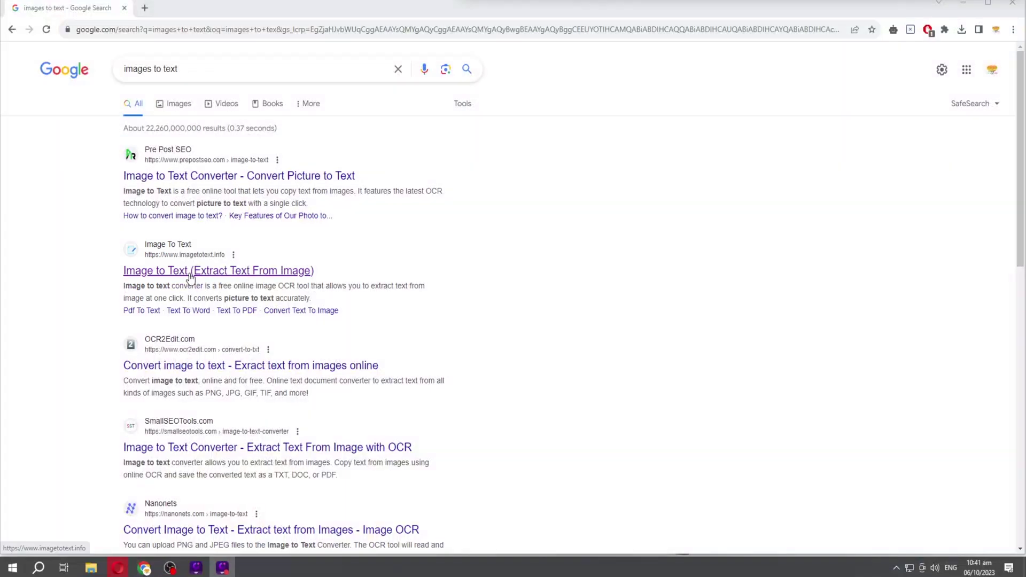
Load imagetotext.info from the results and start browsing for an image to upload
{"action": "left_click", "coordinate": [190, 273]}
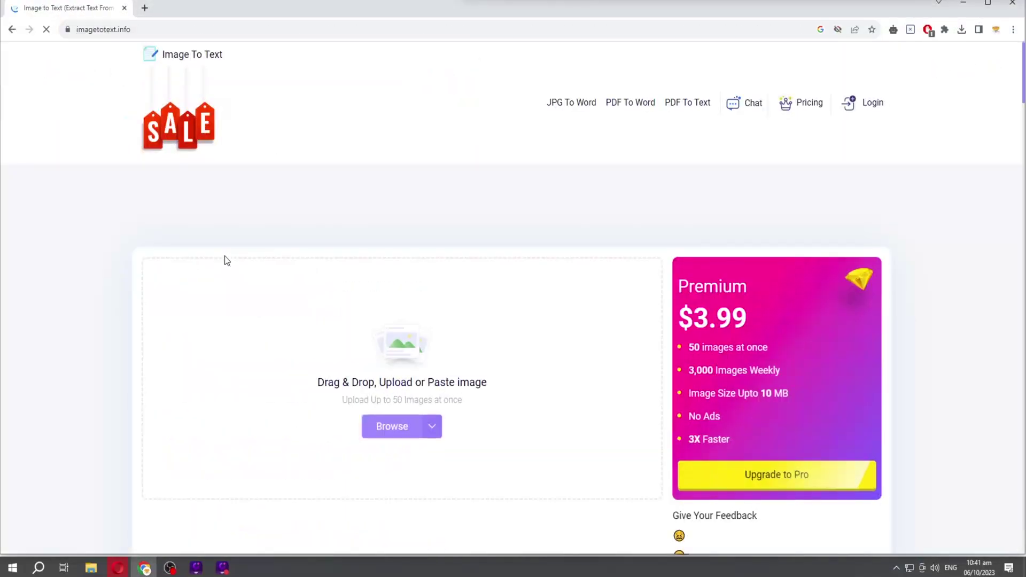
{"action": "scroll", "coordinate": [560, 183], "scroll_direction": "down", "scroll_amount": 2}
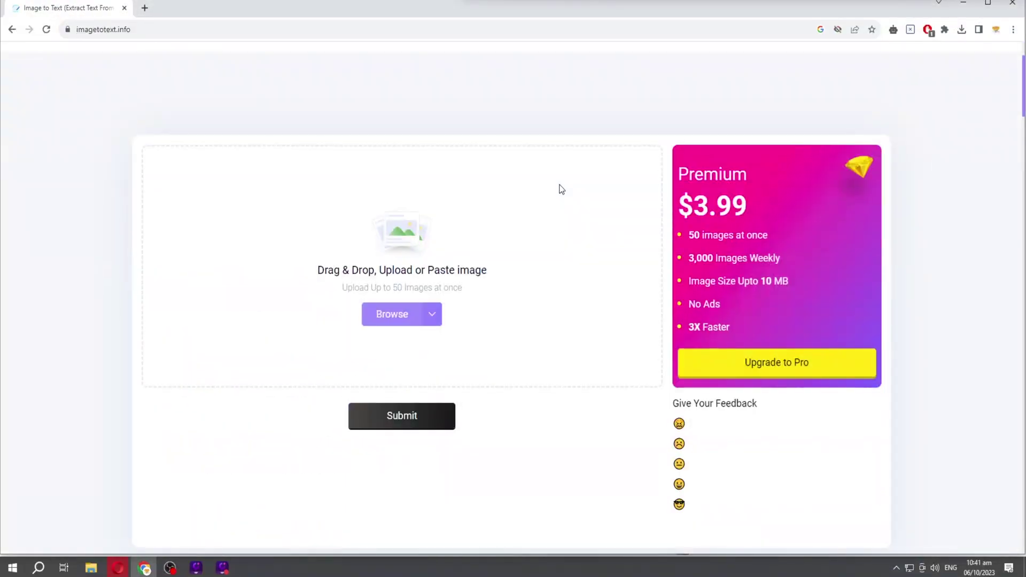
{"action": "left_click", "coordinate": [351, 329]}
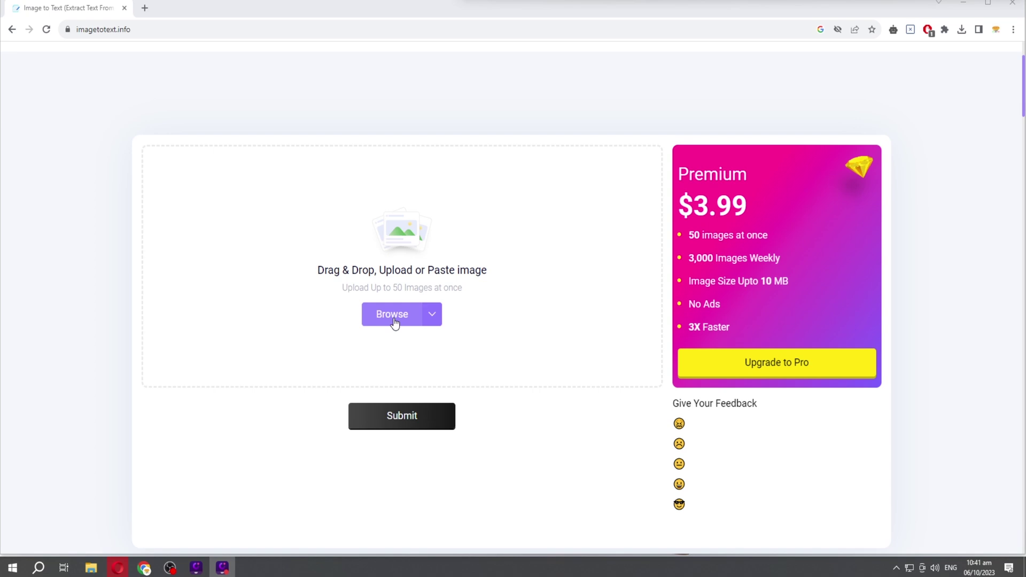
Upload the Desktop screenshot 2023-09-04_11-32-29.png so one image is listed
{"action": "left_click", "coordinate": [392, 315]}
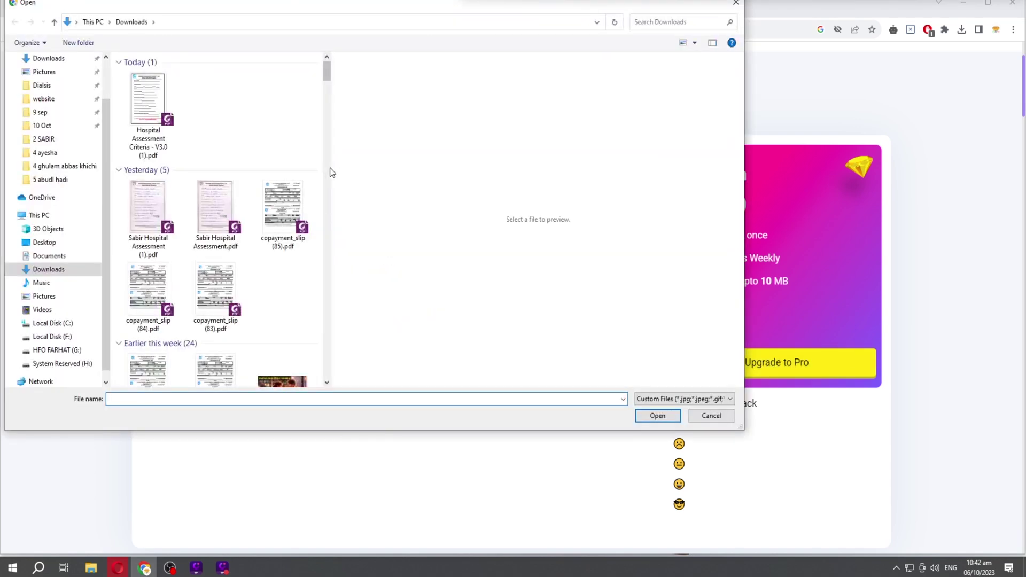
{"action": "scroll", "coordinate": [46, 70], "scroll_direction": "up", "scroll_amount": 1}
{"action": "left_click", "coordinate": [44, 80]}
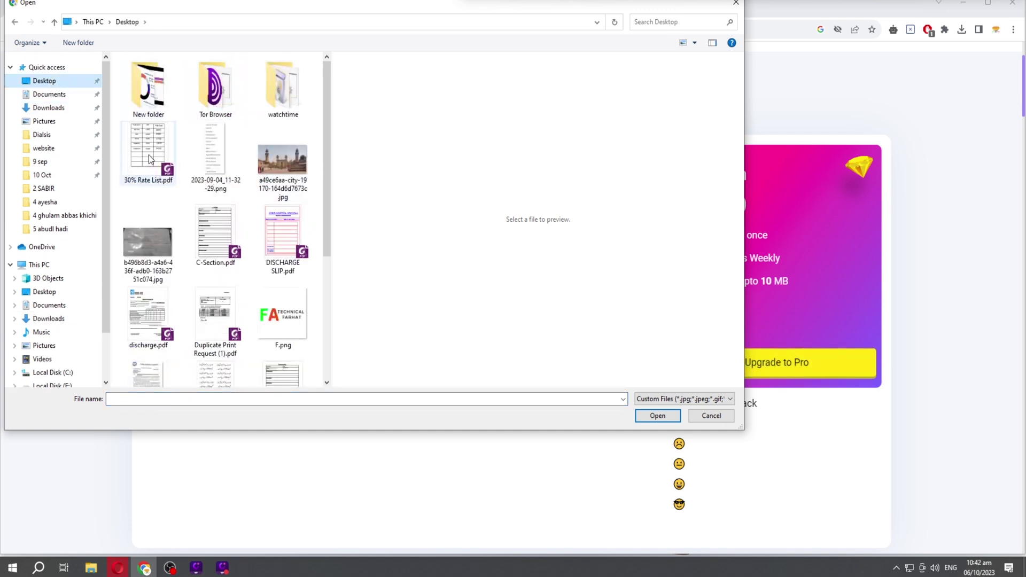
{"action": "left_click", "coordinate": [215, 157]}
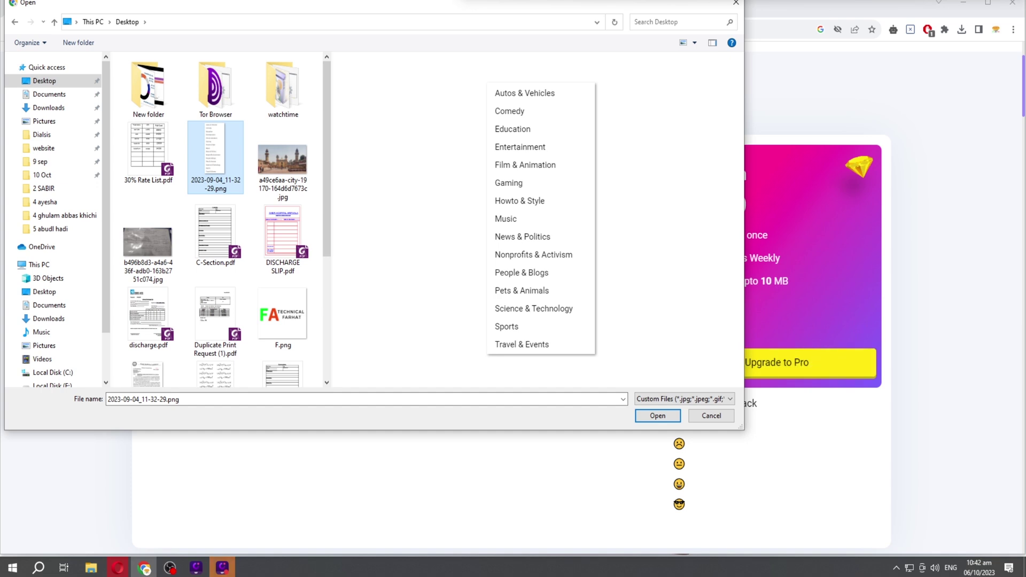
{"action": "left_click", "coordinate": [657, 415]}
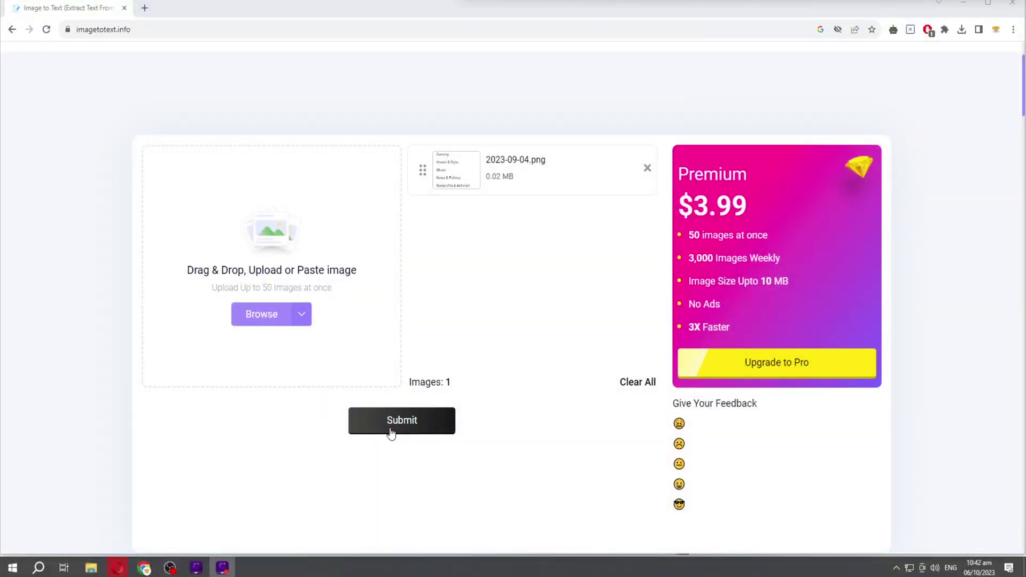
Submit the uploaded screenshot for text extraction
{"action": "left_click", "coordinate": [391, 433]}
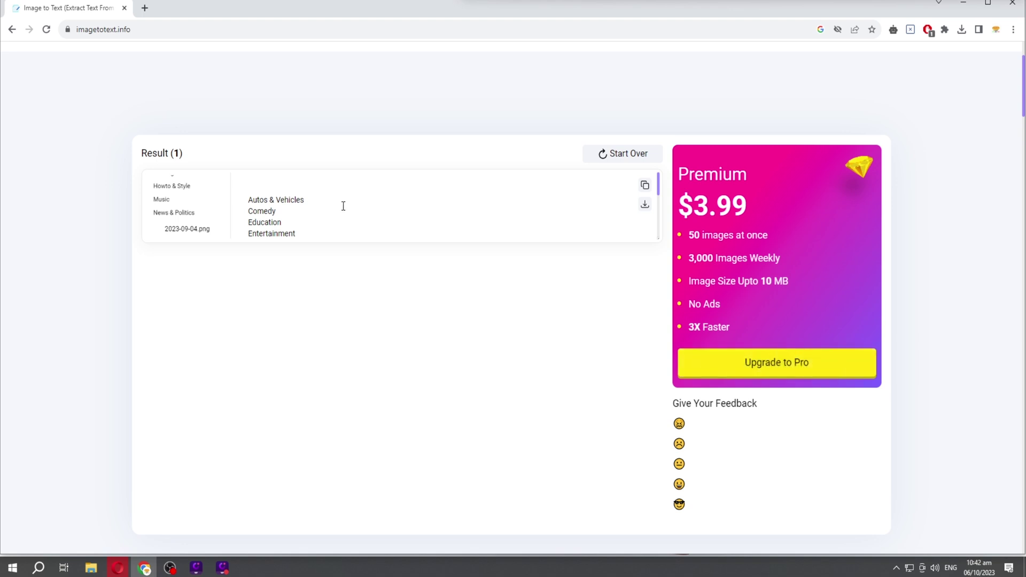
{"action": "scroll", "coordinate": [338, 202], "scroll_direction": "down", "scroll_amount": 3}
{"action": "scroll", "coordinate": [317, 222], "scroll_direction": "down", "scroll_amount": 2}
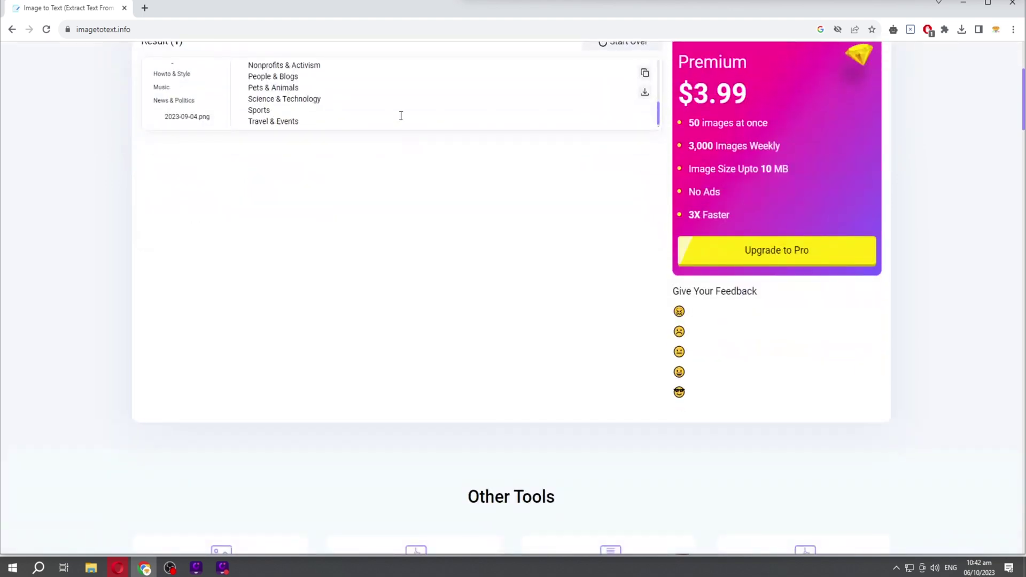
{"action": "scroll", "coordinate": [409, 165], "scroll_direction": "up", "scroll_amount": 1}
{"action": "scroll", "coordinate": [472, 227], "scroll_direction": "up", "scroll_amount": 2}
{"action": "scroll", "coordinate": [608, 278], "scroll_direction": "up", "scroll_amount": 1}
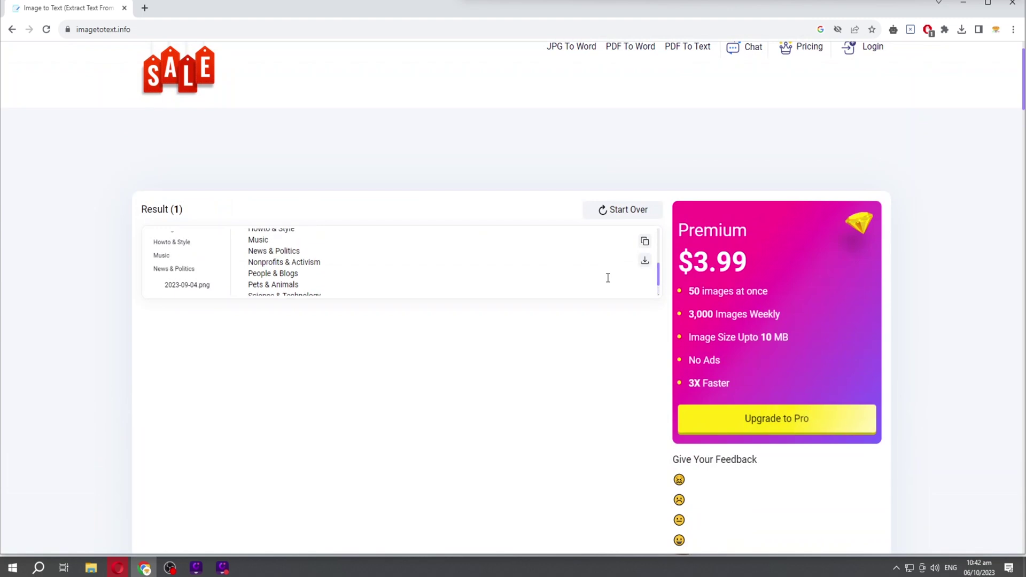
{"action": "scroll", "coordinate": [411, 253], "scroll_direction": "up", "scroll_amount": 1}
{"action": "scroll", "coordinate": [262, 249], "scroll_direction": "up", "scroll_amount": 2}
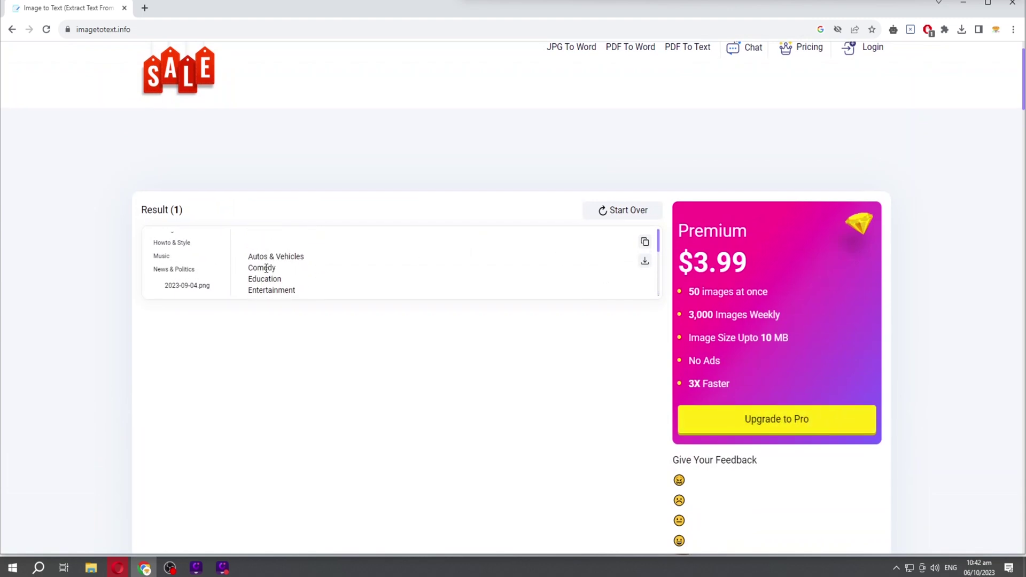
{"action": "scroll", "coordinate": [270, 264], "scroll_direction": "up", "scroll_amount": 1}
{"action": "scroll", "coordinate": [280, 272], "scroll_direction": "down", "scroll_amount": 2}
{"action": "scroll", "coordinate": [307, 212], "scroll_direction": "down", "scroll_amount": 2}
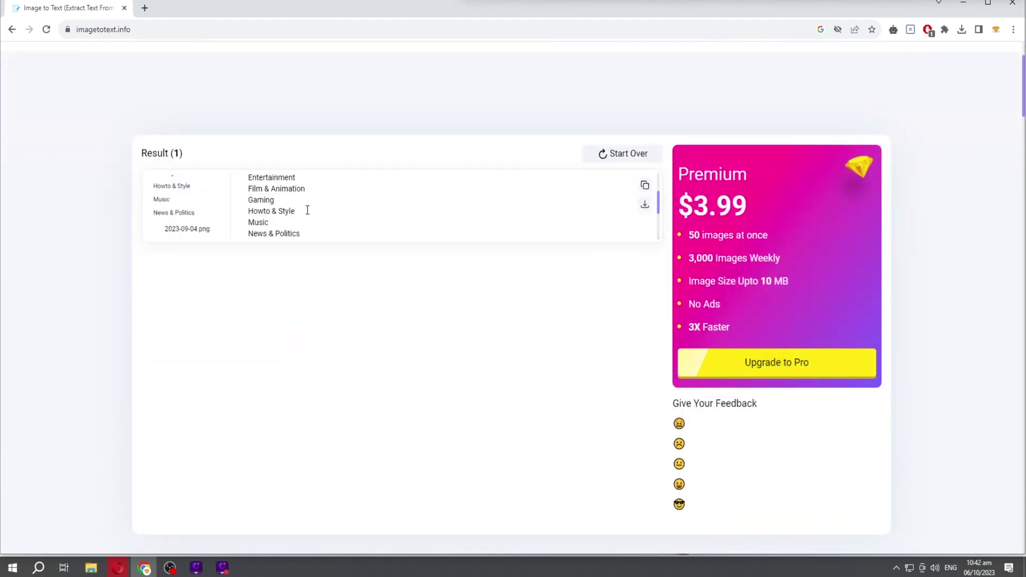
{"action": "scroll", "coordinate": [580, 208], "scroll_direction": "down", "scroll_amount": 2}
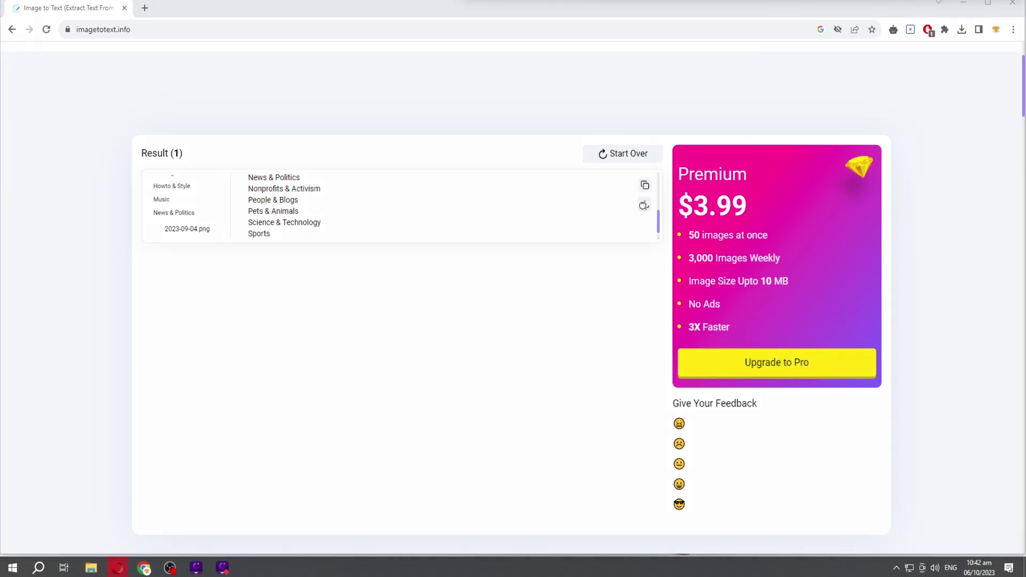
Download the extracted text, check 2023-09-04 (1).txt in Notepad, then close it
{"action": "left_click", "coordinate": [643, 207]}
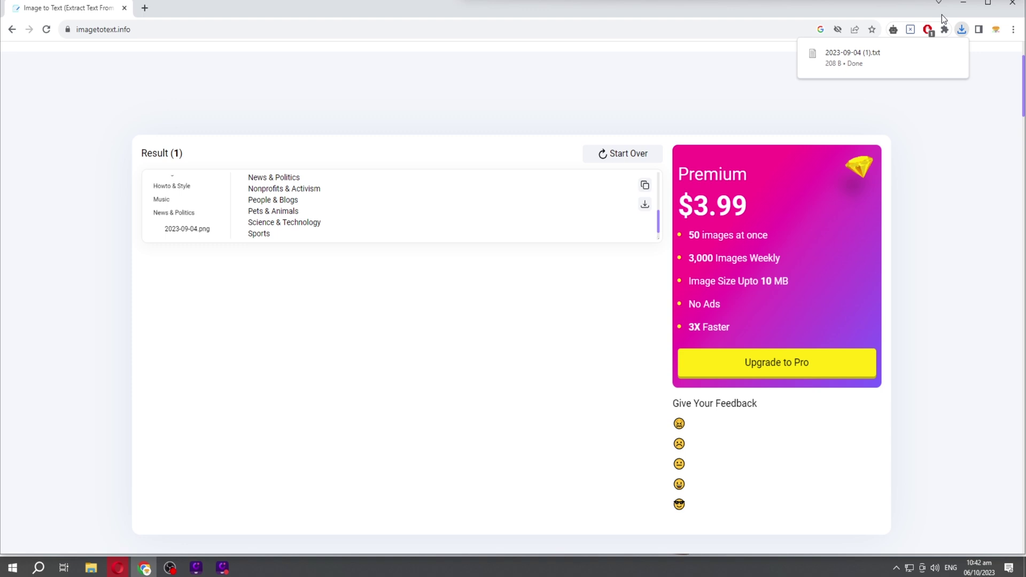
{"action": "mouse_move", "coordinate": [883, 58]}
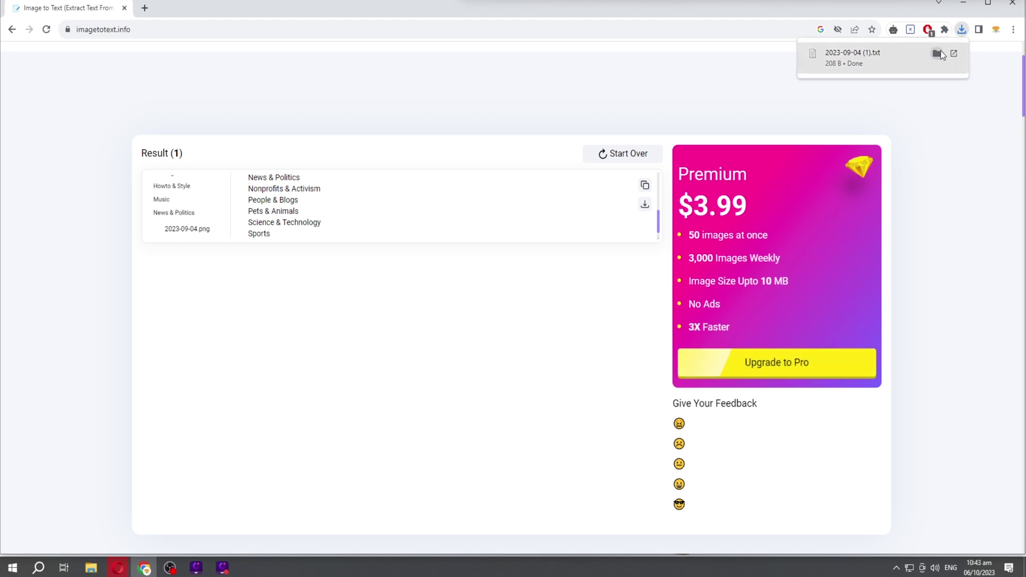
{"action": "left_click", "coordinate": [937, 53]}
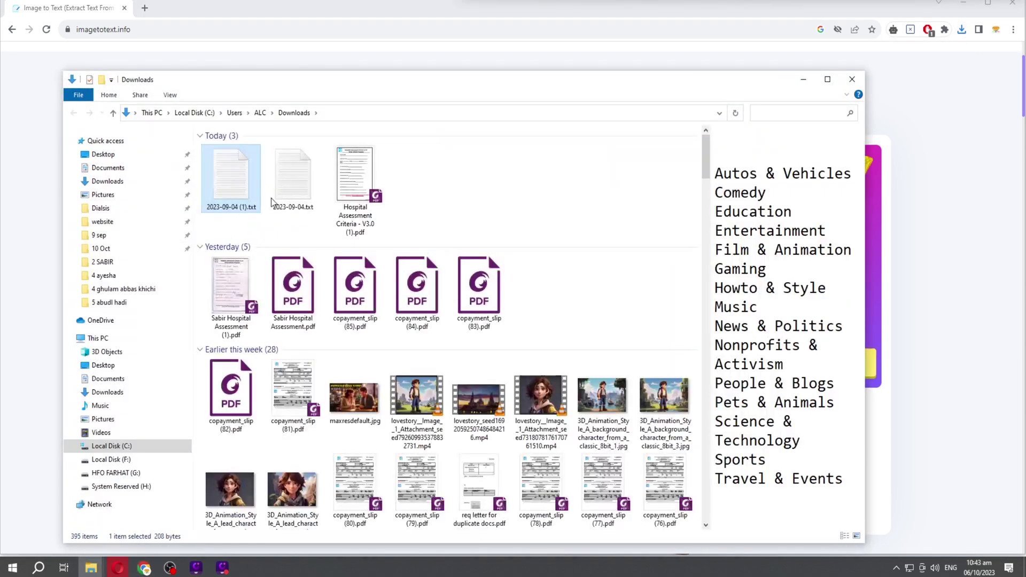
{"action": "double_click", "coordinate": [244, 186]}
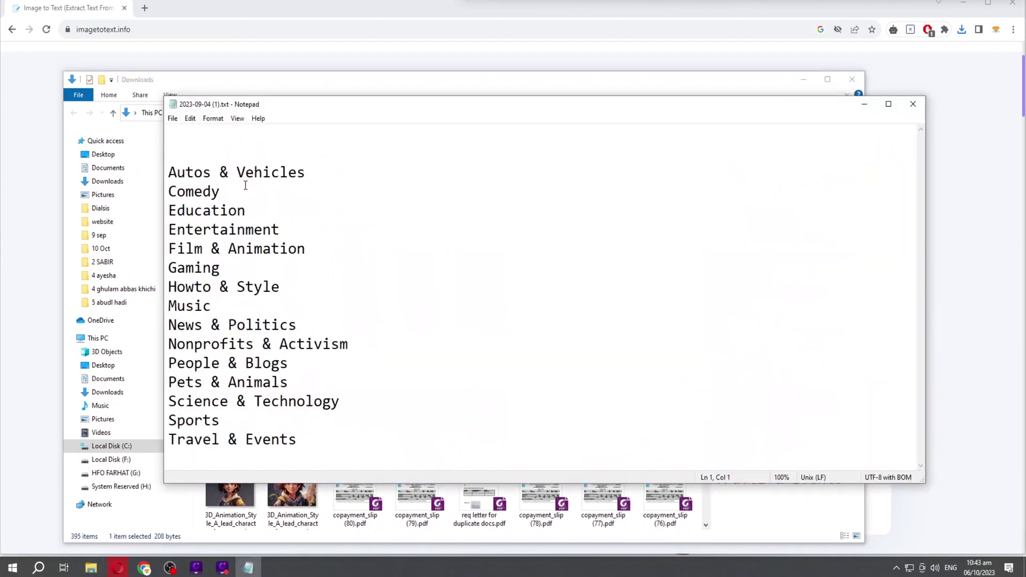
{"action": "left_click", "coordinate": [913, 105]}
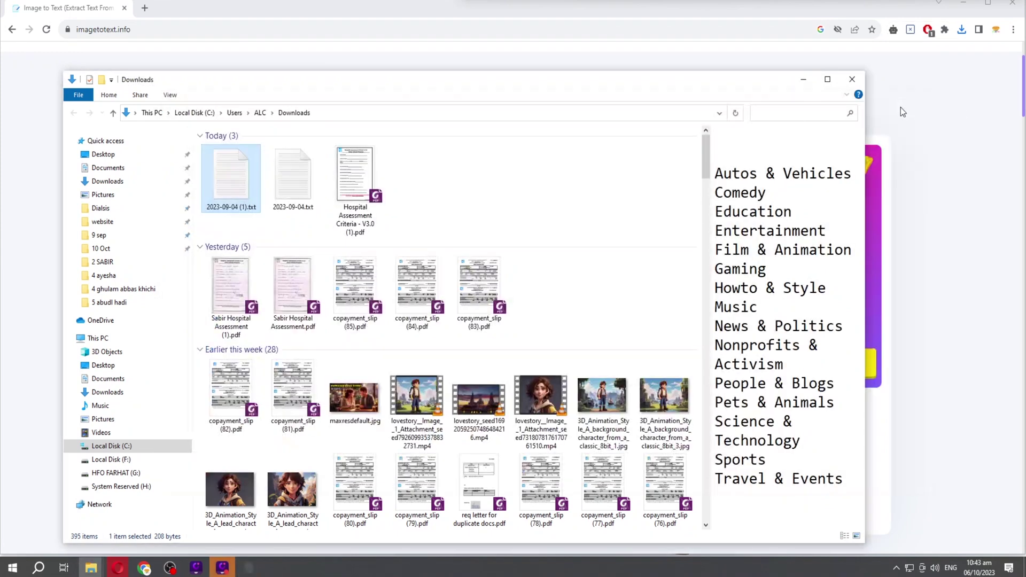
Minimize the Downloads folder to return to the extraction results
{"action": "left_click", "coordinate": [804, 78]}
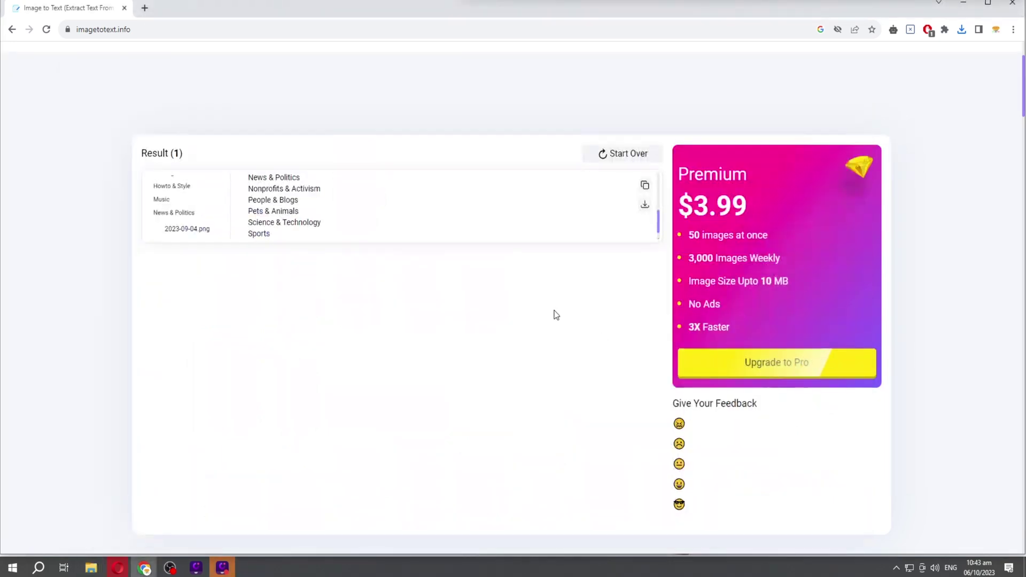
{"action": "scroll", "coordinate": [319, 206], "scroll_direction": "down", "scroll_amount": 1}
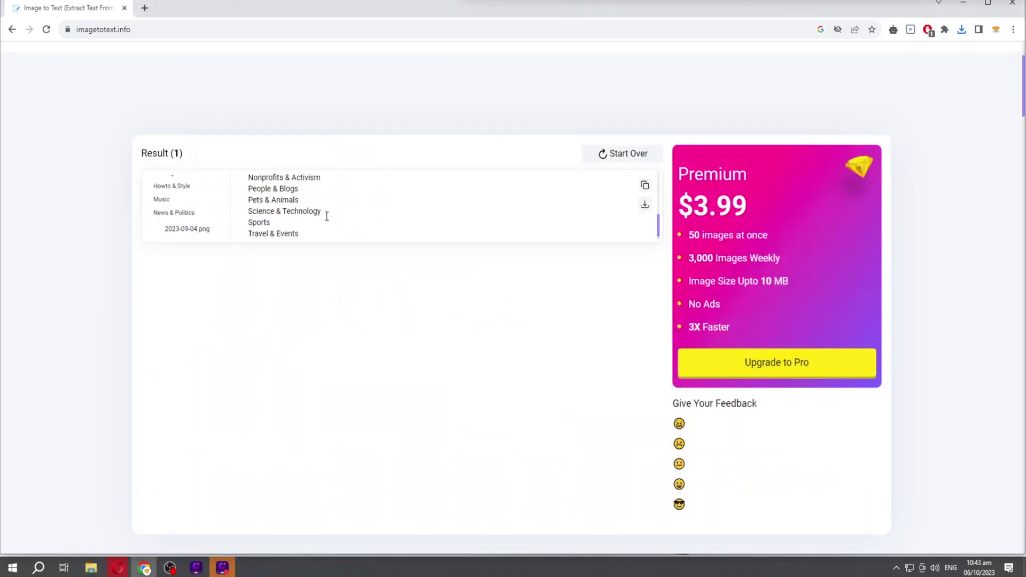
{"action": "scroll", "coordinate": [341, 213], "scroll_direction": "up", "scroll_amount": 5}
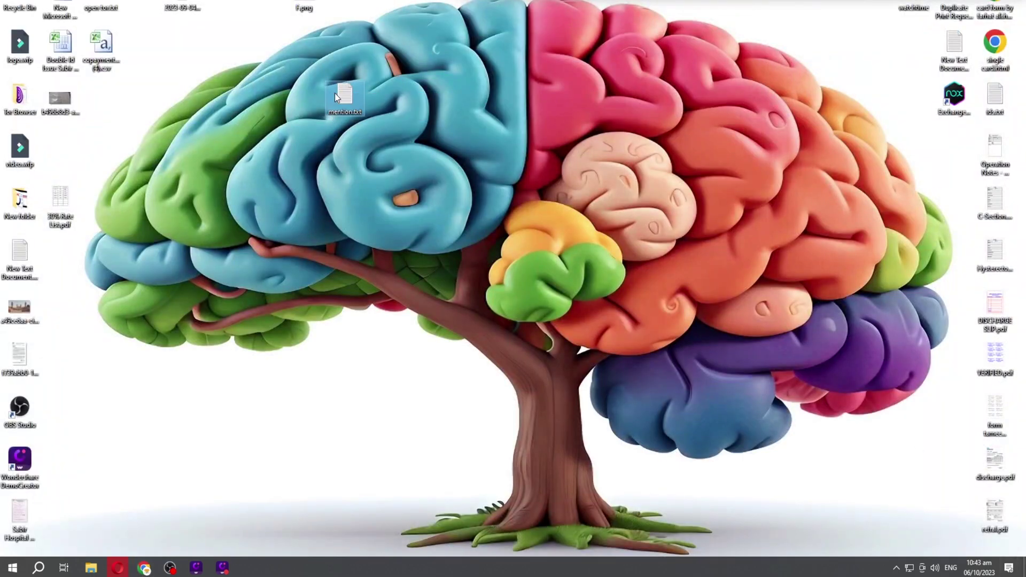
Replace all of mention.txt's contents with the pasted category list
{"action": "double_click", "coordinate": [334, 94]}
{"action": "key", "text": "ctrl+a"}
{"action": "type", "text": "Autos & Vehicles Comedy Education Entertainment Film & Animation Gaming Howto & Style Music News & Politics Nonprofits & Activism People & Blogs Pets & Animals Science & Technology Sports Travel & Events"}
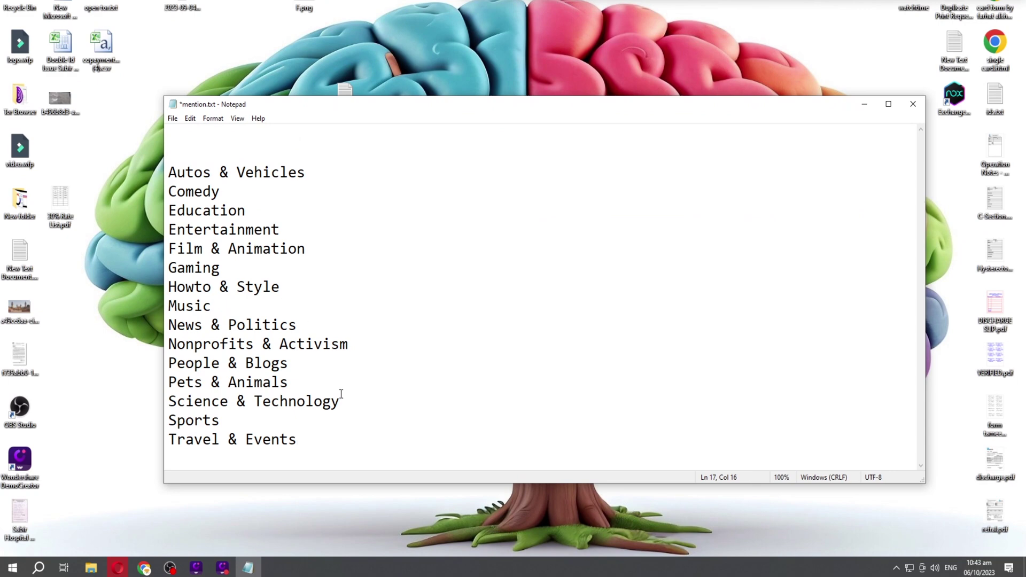
Delete the pasted list and paste the category list back via the context menu
{"action": "left_click_drag", "start_coordinate": [295, 447], "coordinate": [113, 148]}
{"action": "key", "text": "ctrl+c"}
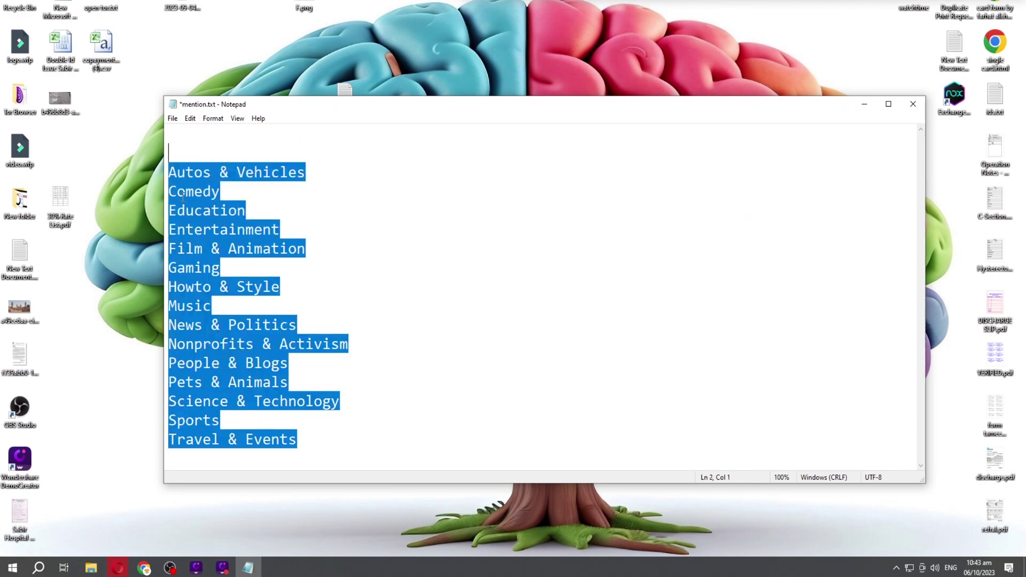
{"action": "key", "text": "Delete"}
{"action": "right_click", "coordinate": [188, 196]}
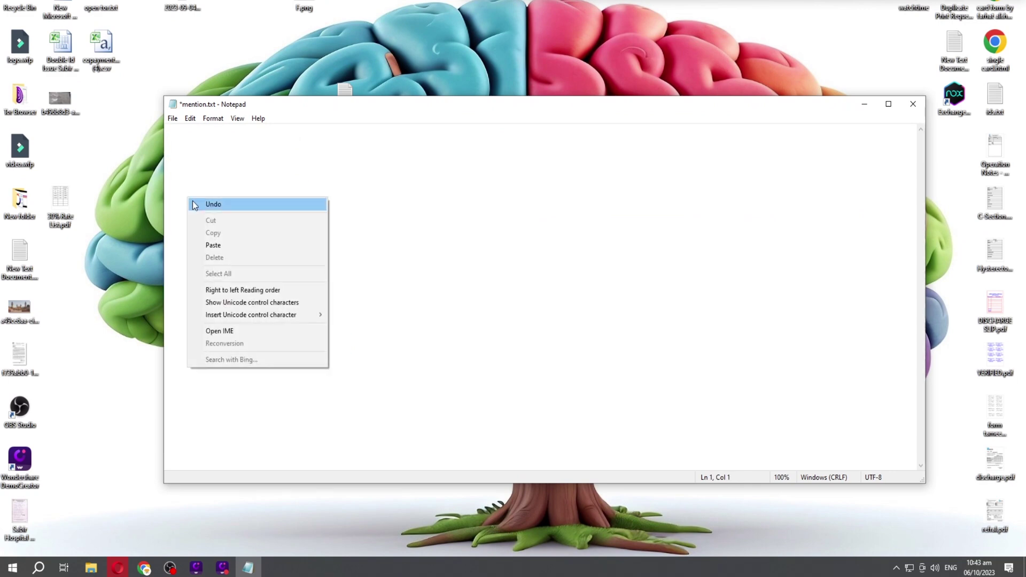
{"action": "left_click", "coordinate": [230, 246]}
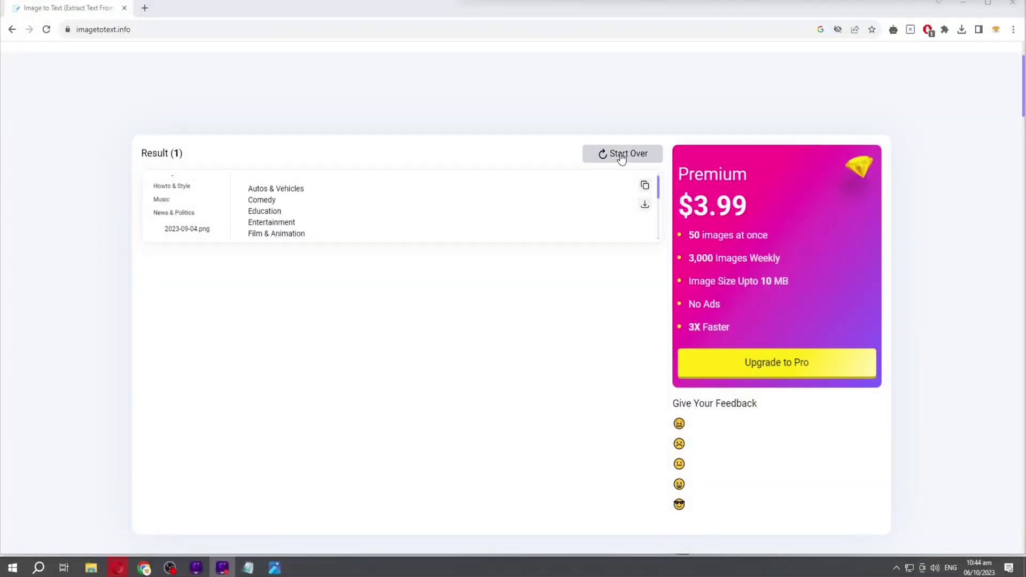
Start over, upload F.png and submit it, yielding FA TECHNICAL FARHAT
{"action": "left_click", "coordinate": [620, 157]}
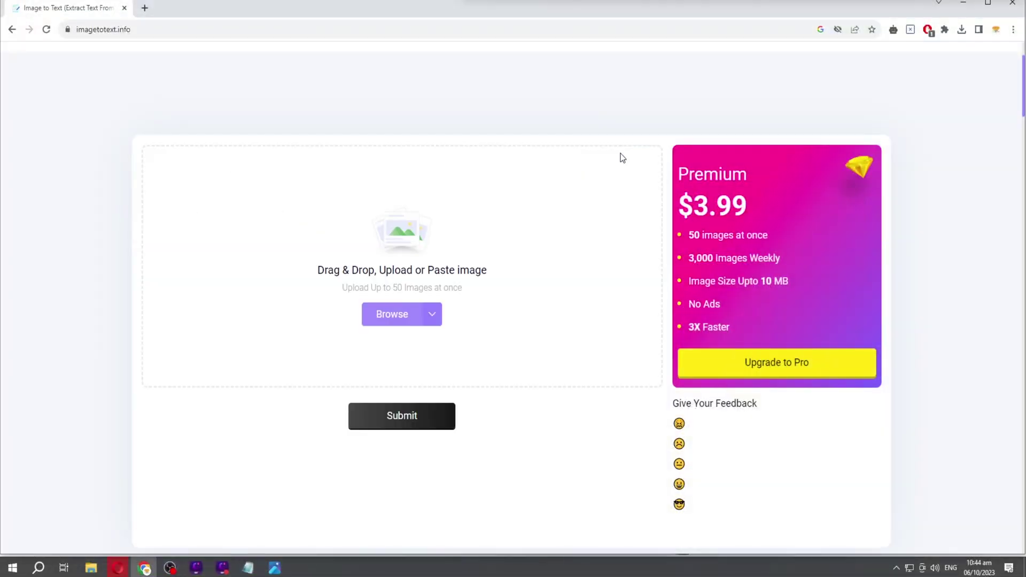
{"action": "left_click", "coordinate": [393, 317]}
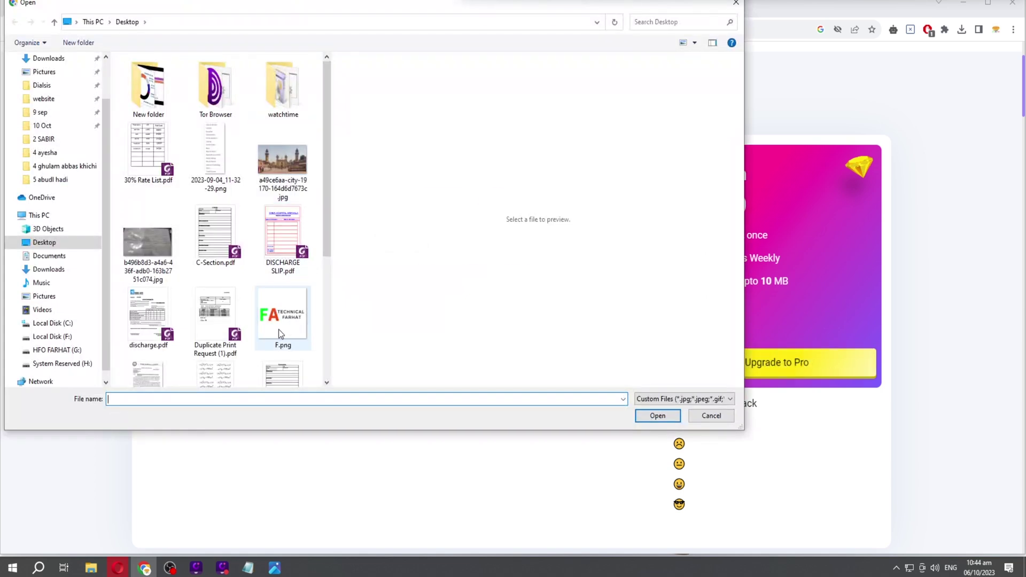
{"action": "left_click", "coordinate": [278, 329]}
{"action": "left_click", "coordinate": [658, 416]}
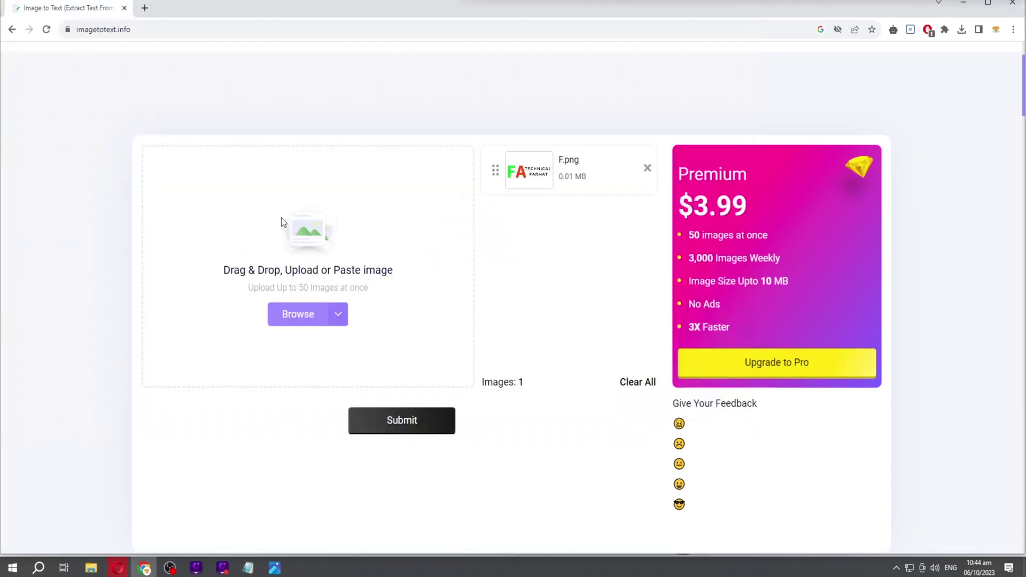
{"action": "left_click", "coordinate": [411, 426]}
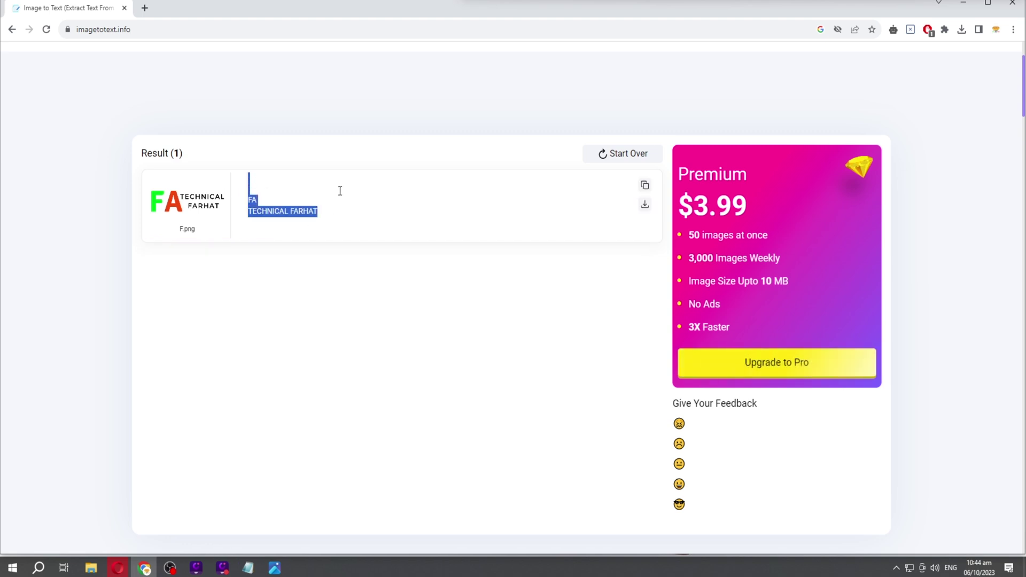
Download F.txt, highlight its FA TECHNICAL FARHAT text, then minimize Notepad
{"action": "left_click", "coordinate": [643, 207]}
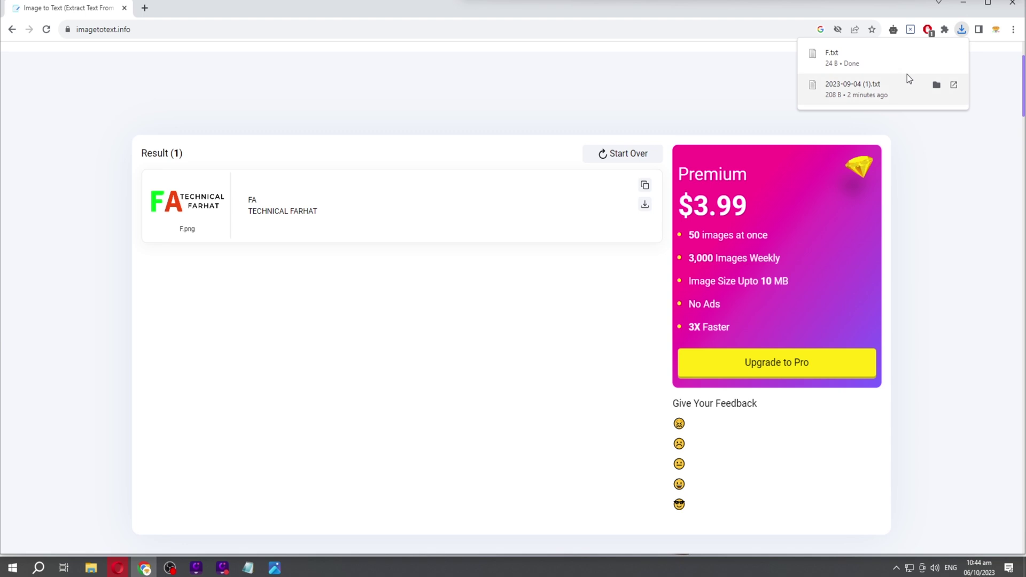
{"action": "left_click_drag", "start_coordinate": [308, 193], "coordinate": [158, 185]}
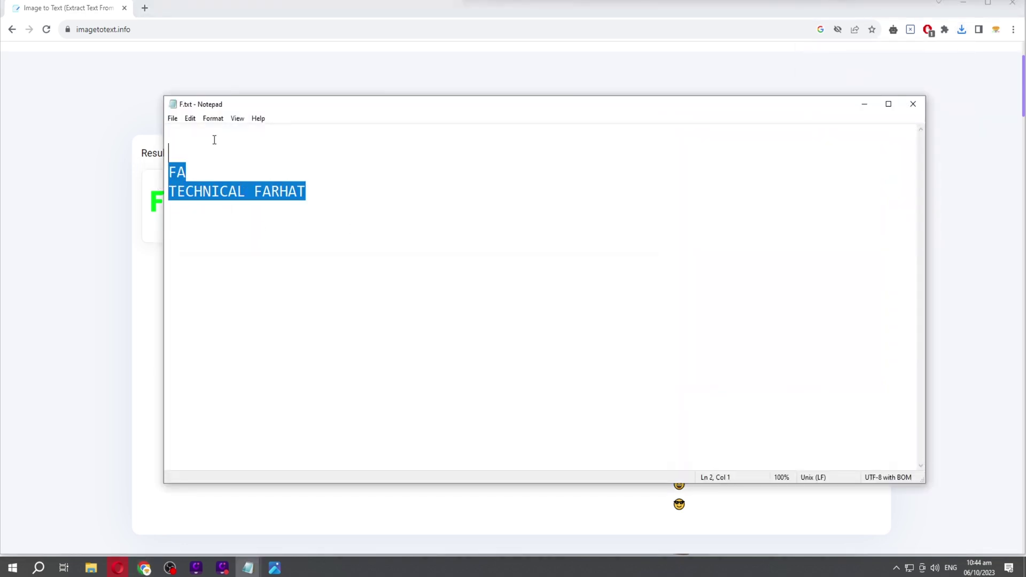
{"action": "left_click", "coordinate": [865, 105]}
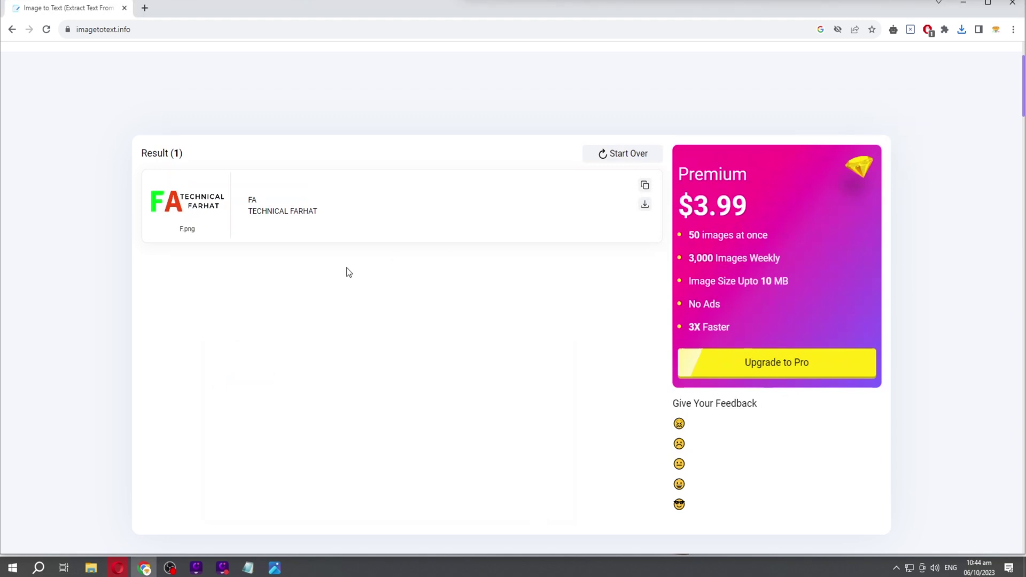
Reset the converter and bring up the file picker on the Desktop
{"action": "left_click", "coordinate": [623, 153]}
{"action": "left_click", "coordinate": [401, 321]}
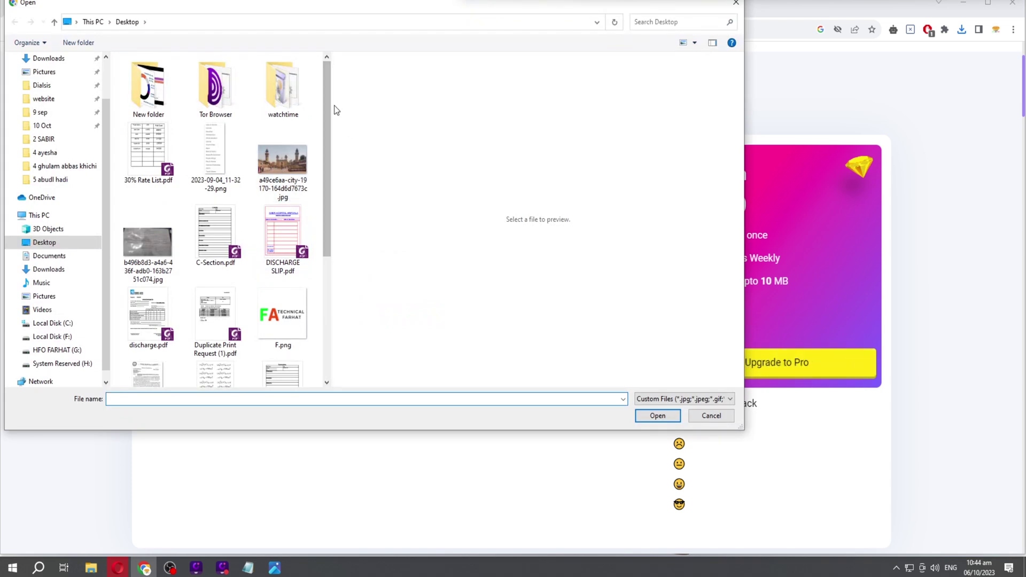
{"action": "mouse_move", "coordinate": [334, 105]}
{"action": "left_mouse_down"}
{"action": "mouse_move", "coordinate": [426, 108]}
{"action": "mouse_move", "coordinate": [437, 144]}
{"action": "left_mouse_up"}
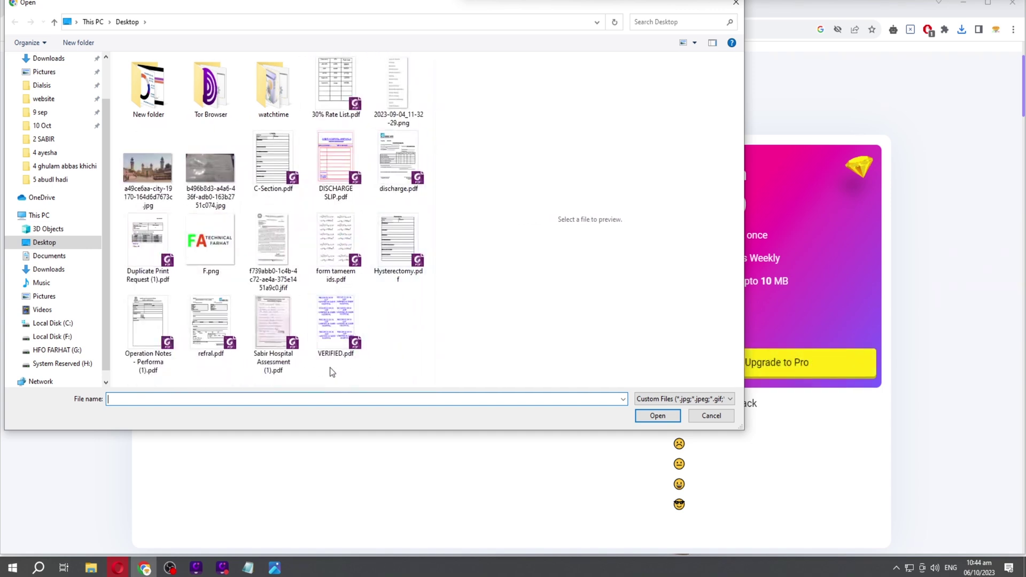